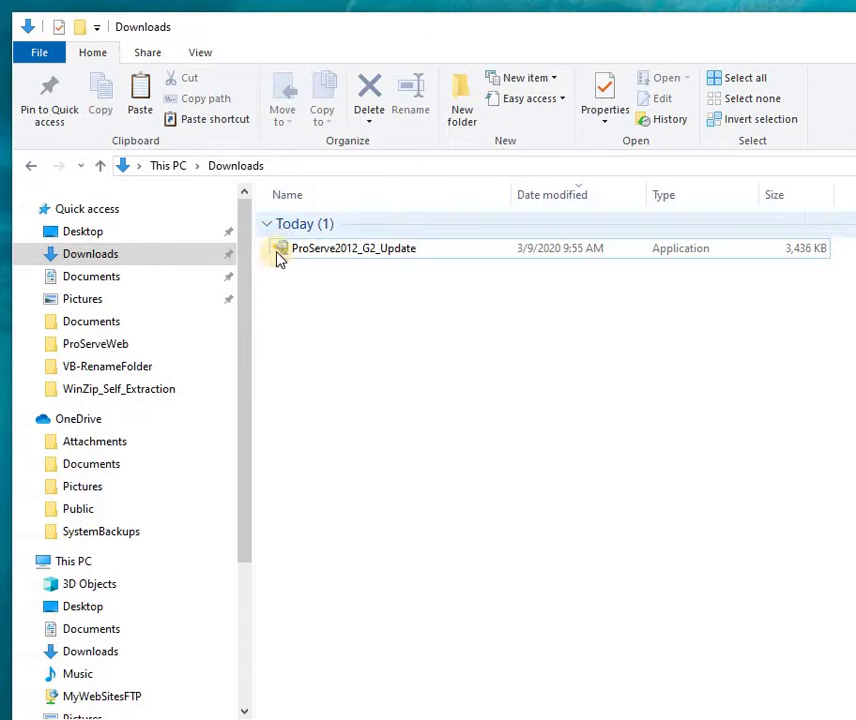
# Step: Run the ProServe2012_G2_Update installer from the Downloads folder and acknowledge its version notice
pyautogui.click(282, 254)
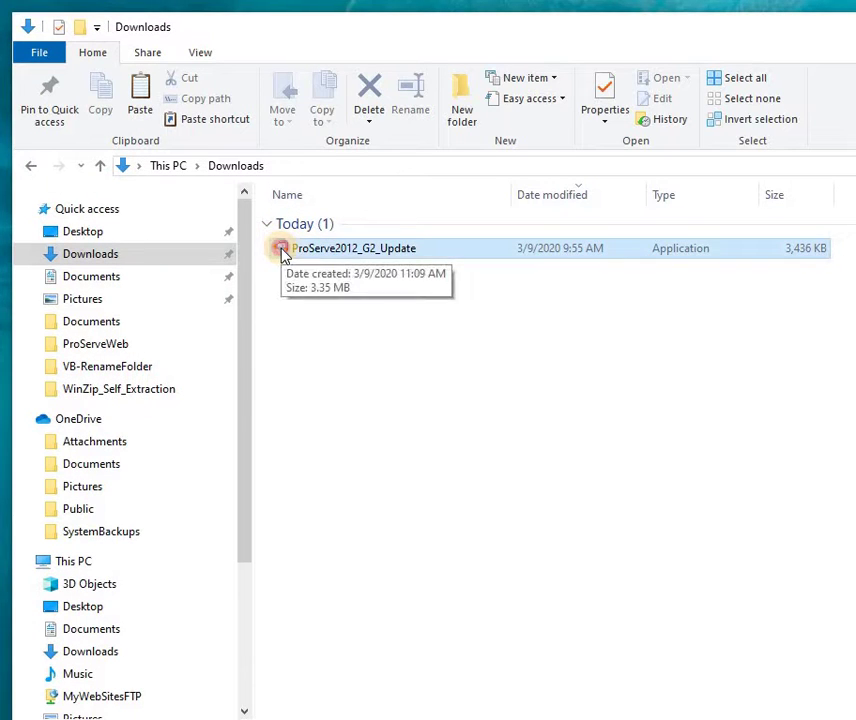
pyautogui.doubleClick(282, 254)
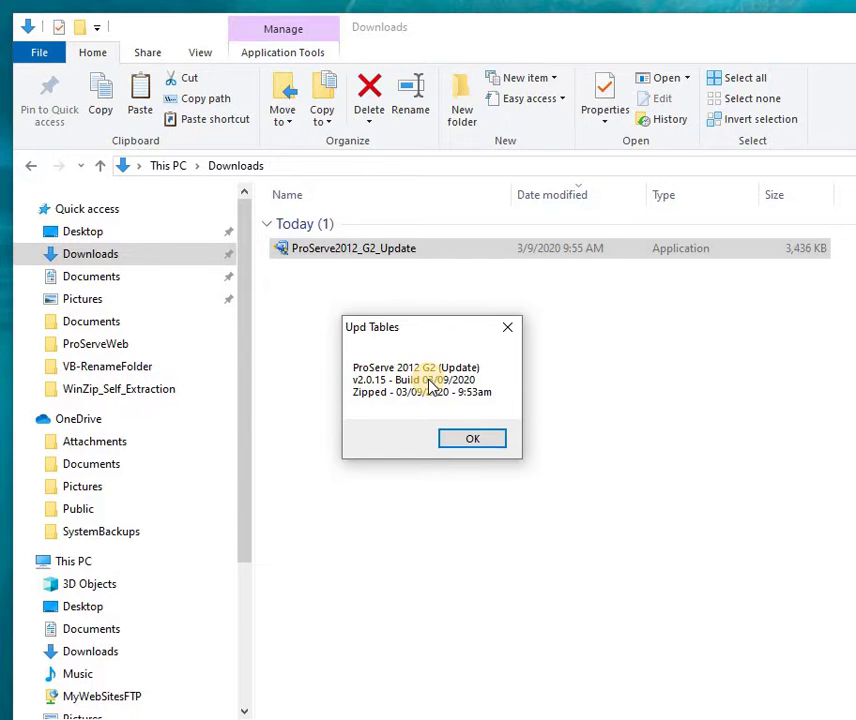
pyautogui.click(472, 440)
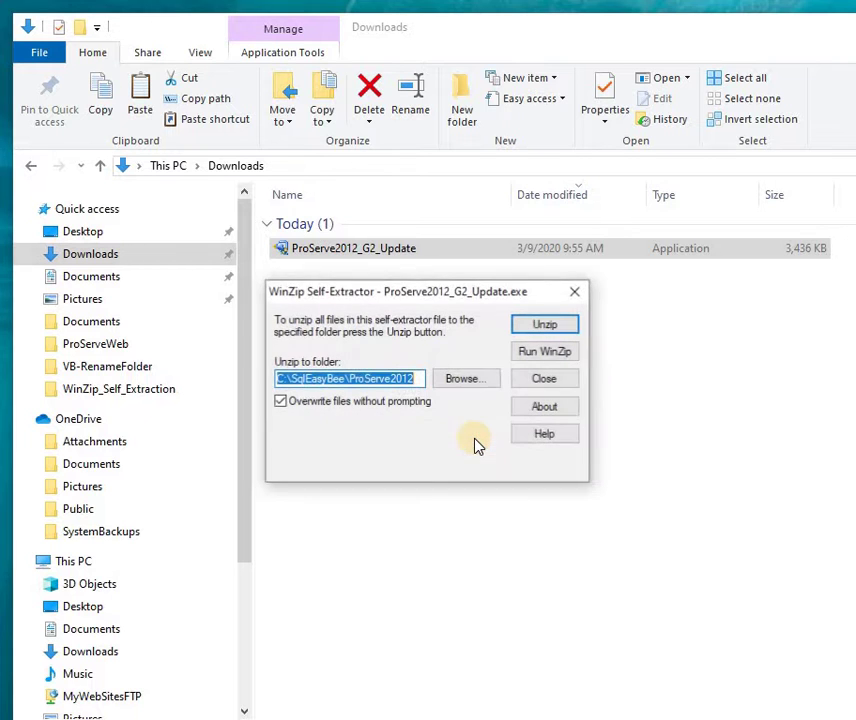
# Step: Set the self-extractor's destination folder to D:\TestSystems\ProServe2012
pyautogui.click(466, 382)
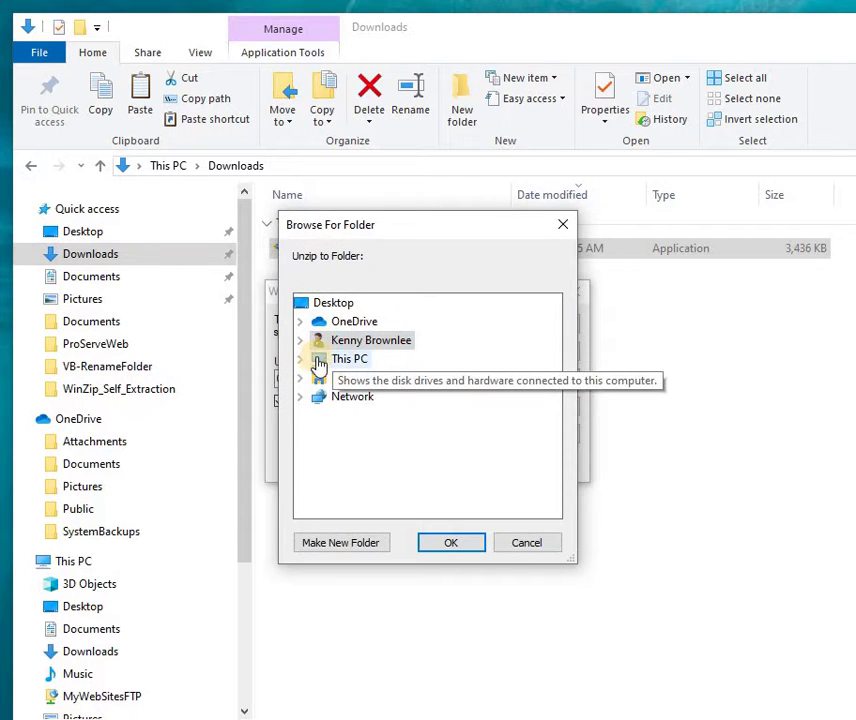
pyautogui.click(317, 361)
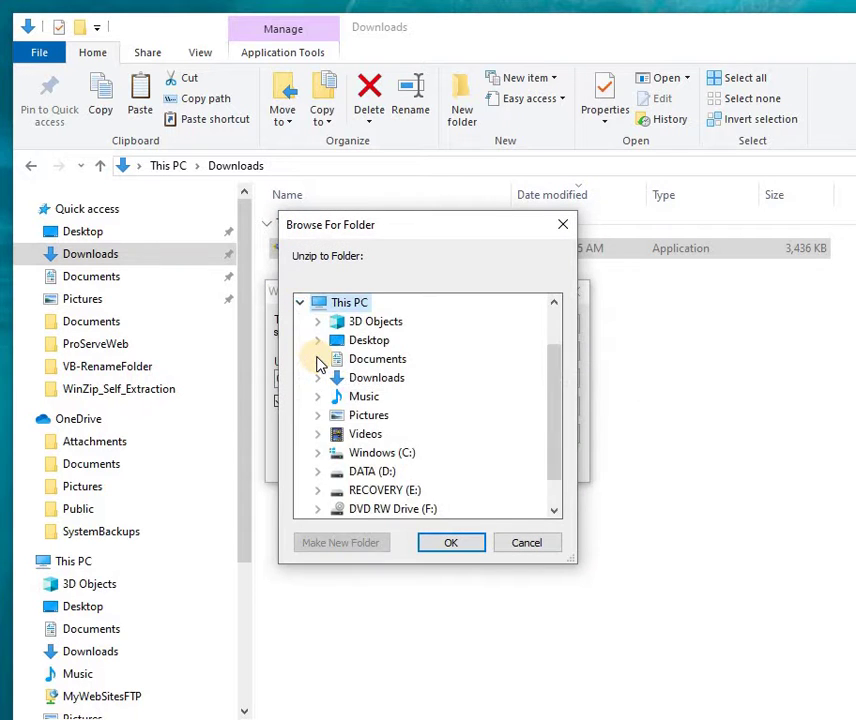
pyautogui.click(336, 472)
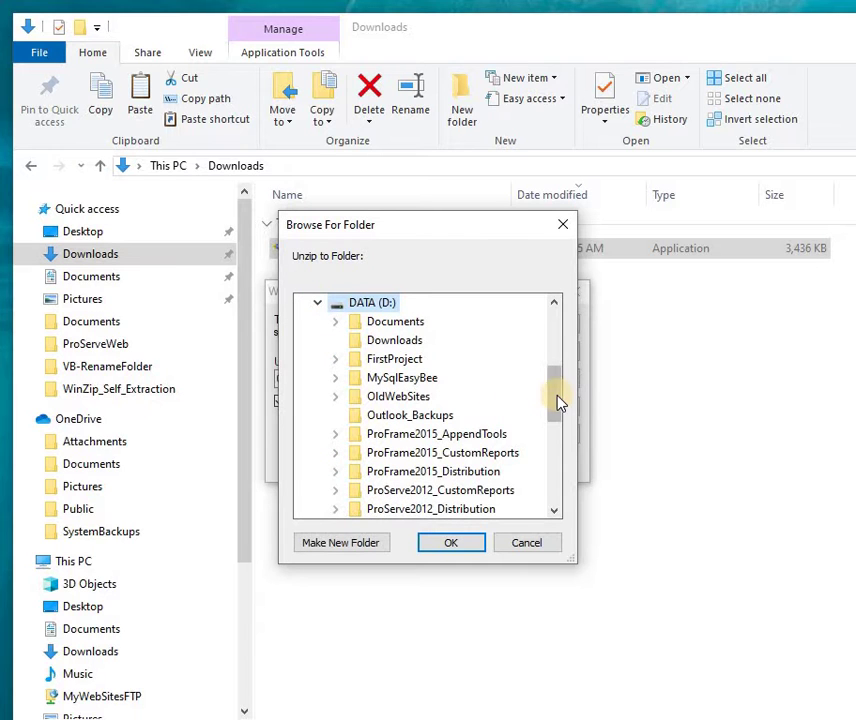
pyautogui.click(555, 511)
pyautogui.click(555, 511)
pyautogui.click(555, 511)
pyautogui.click(555, 511)
pyautogui.click(555, 511)
pyautogui.click(555, 511)
pyautogui.click(555, 511)
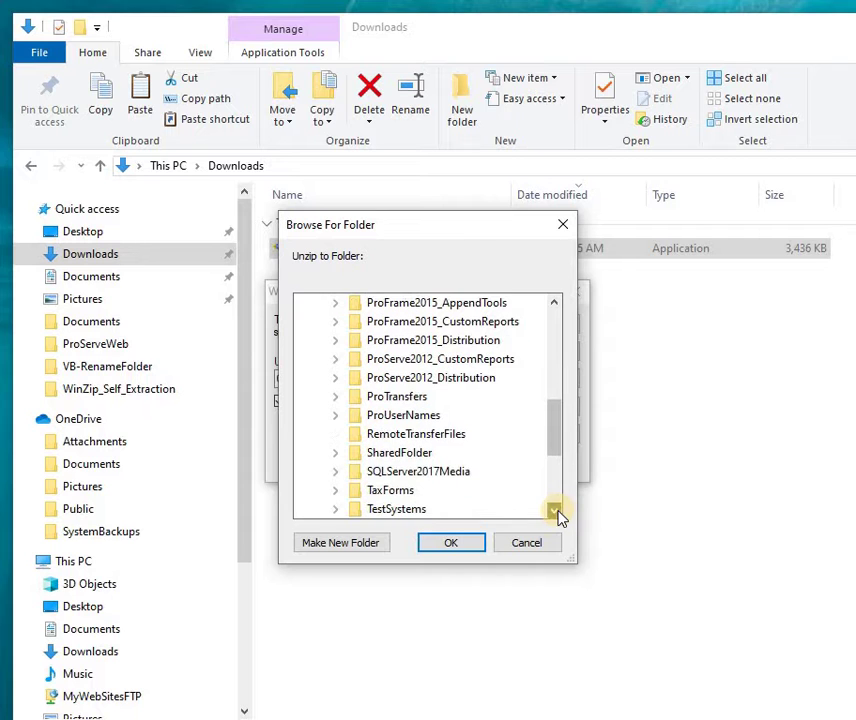
pyautogui.click(555, 511)
pyautogui.click(555, 511)
pyautogui.click(357, 474)
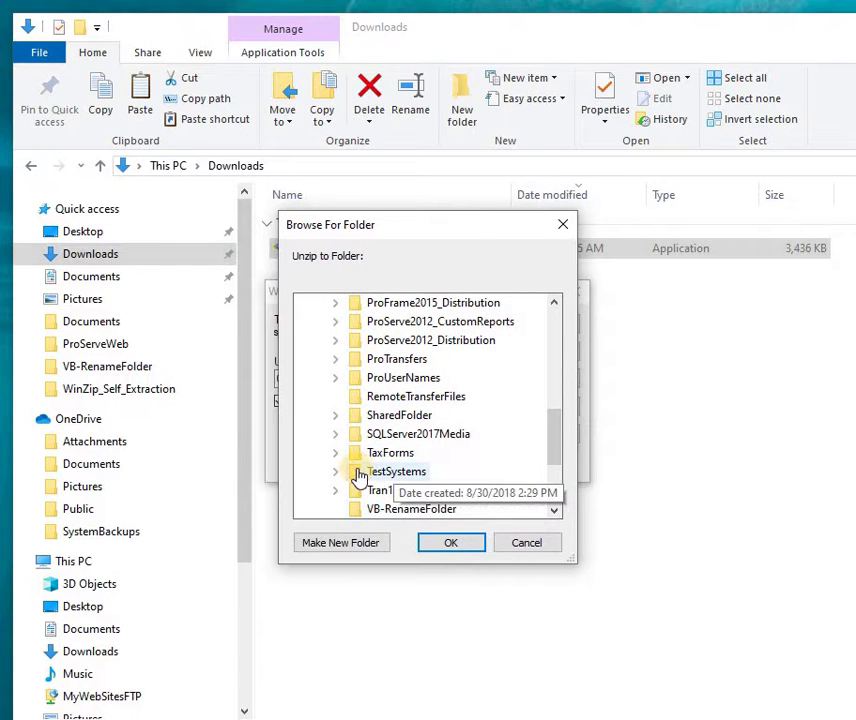
pyautogui.doubleClick(357, 474)
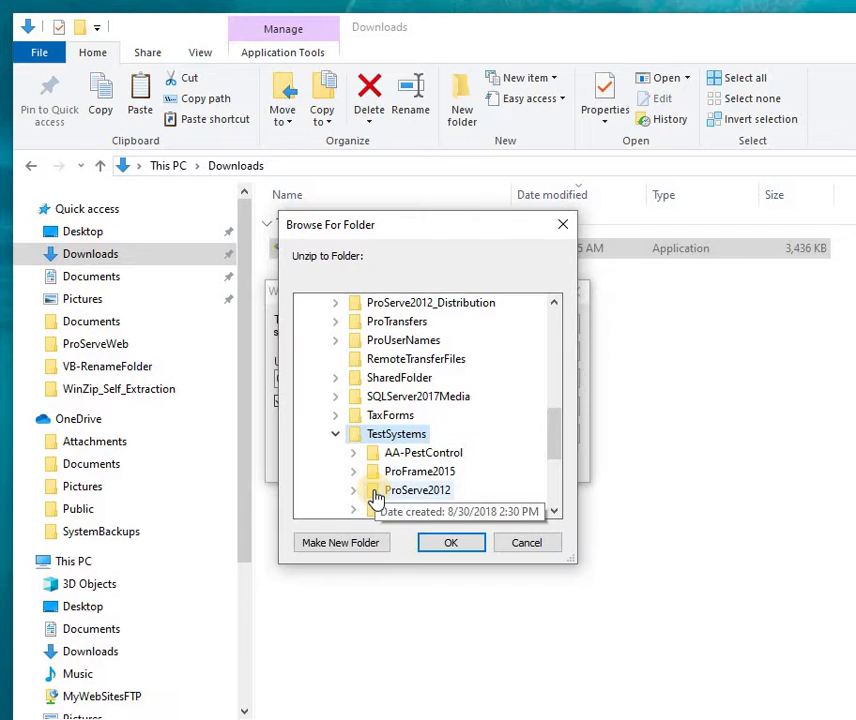
pyautogui.doubleClick(372, 494)
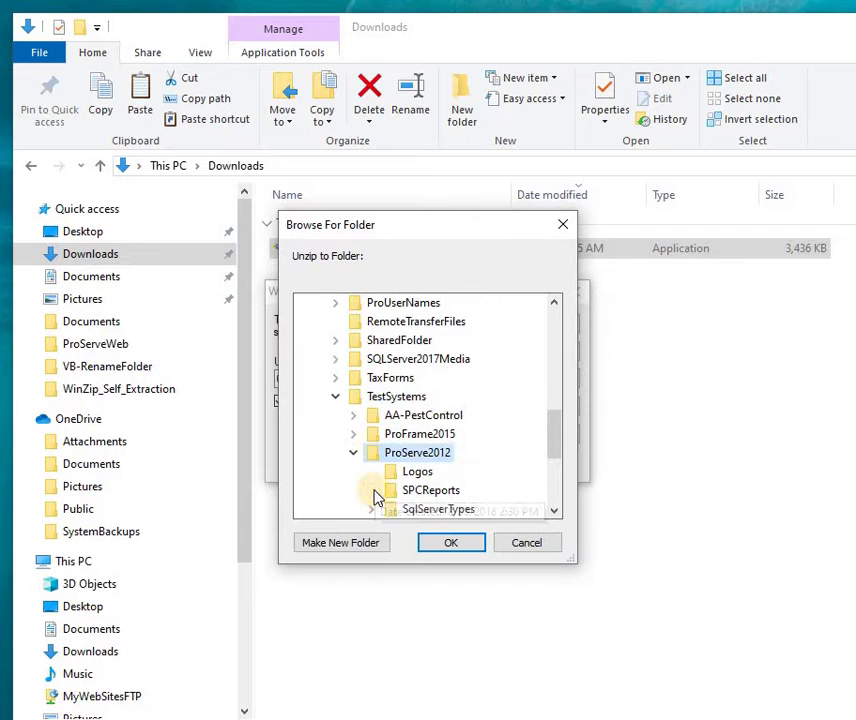
pyautogui.click(452, 543)
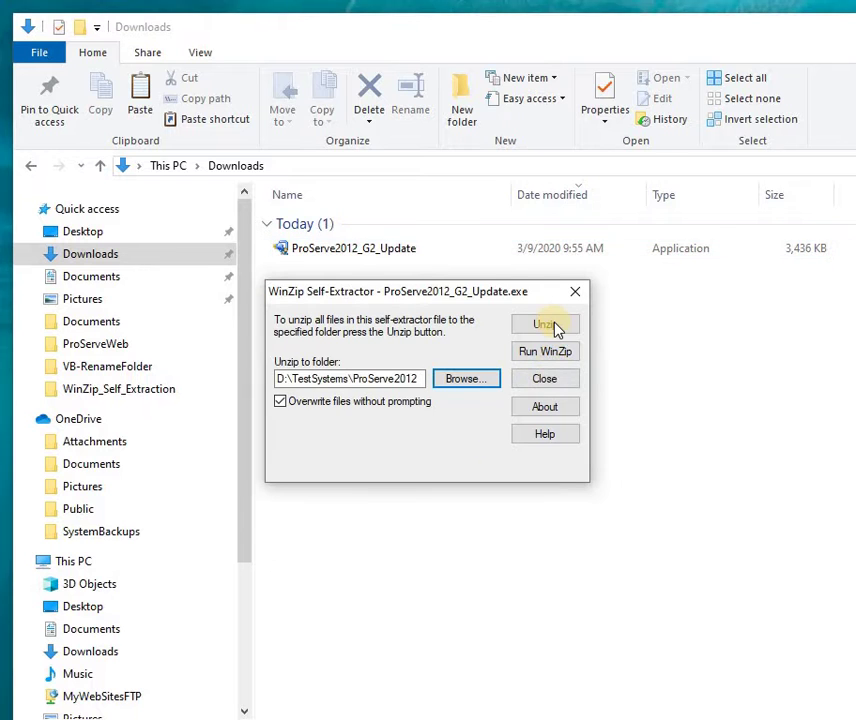
# Step: Unzip the update files into the chosen folder and close the WinZip Self-Extractor
pyautogui.click(549, 325)
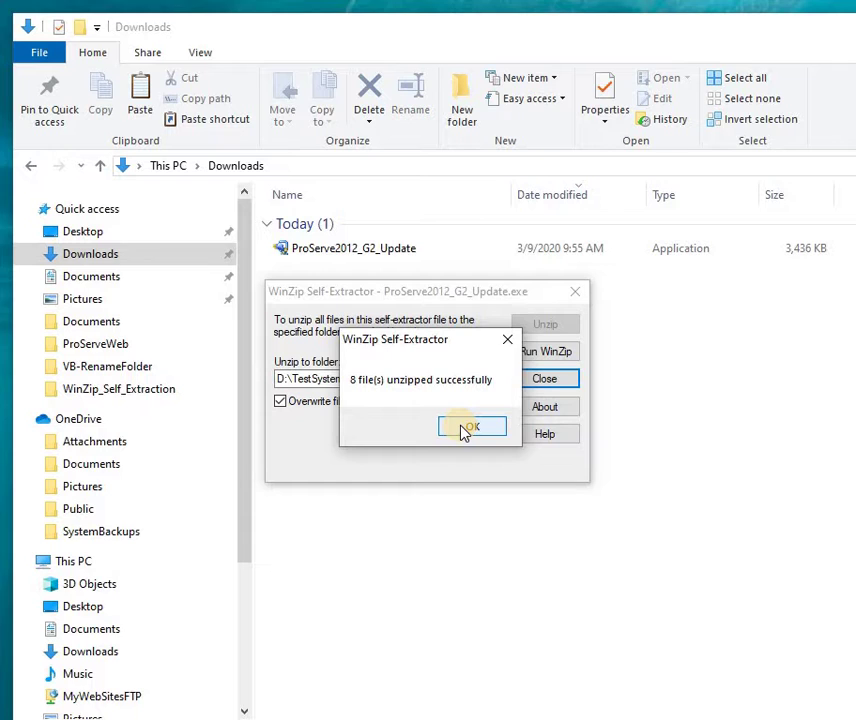
pyautogui.click(467, 427)
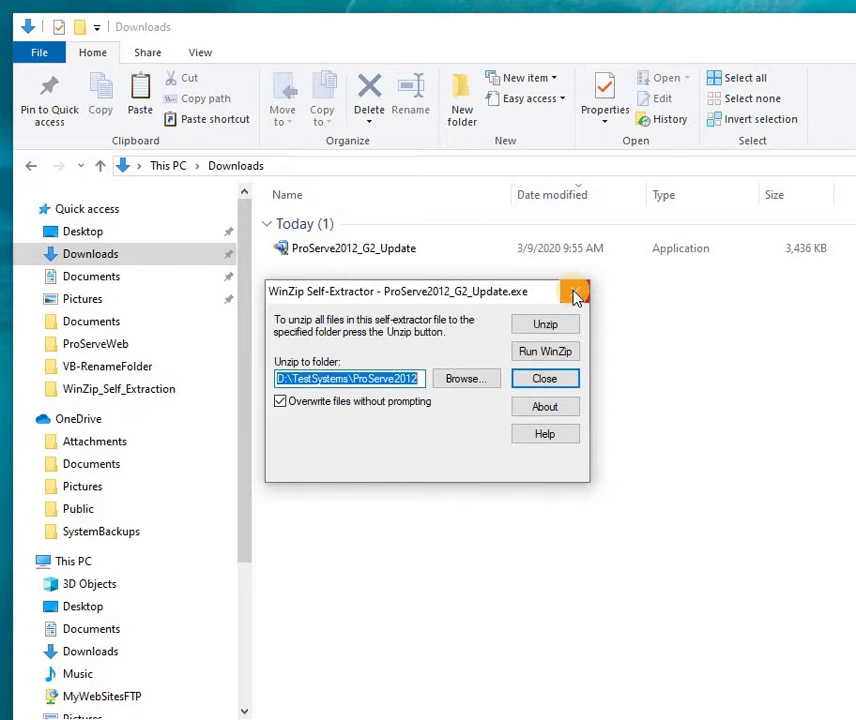
pyautogui.click(576, 293)
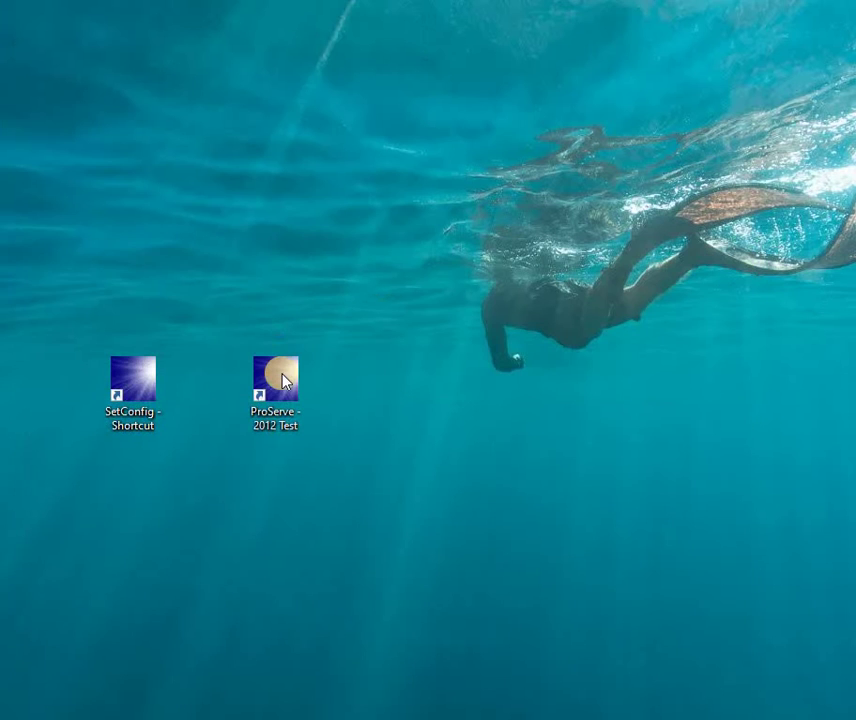
# Step: Launch ProServe - 2012 Test, log on as Admin with the account password, accept warehouse 001,Main Company and dismiss the table update message
pyautogui.doubleClick(280, 378)
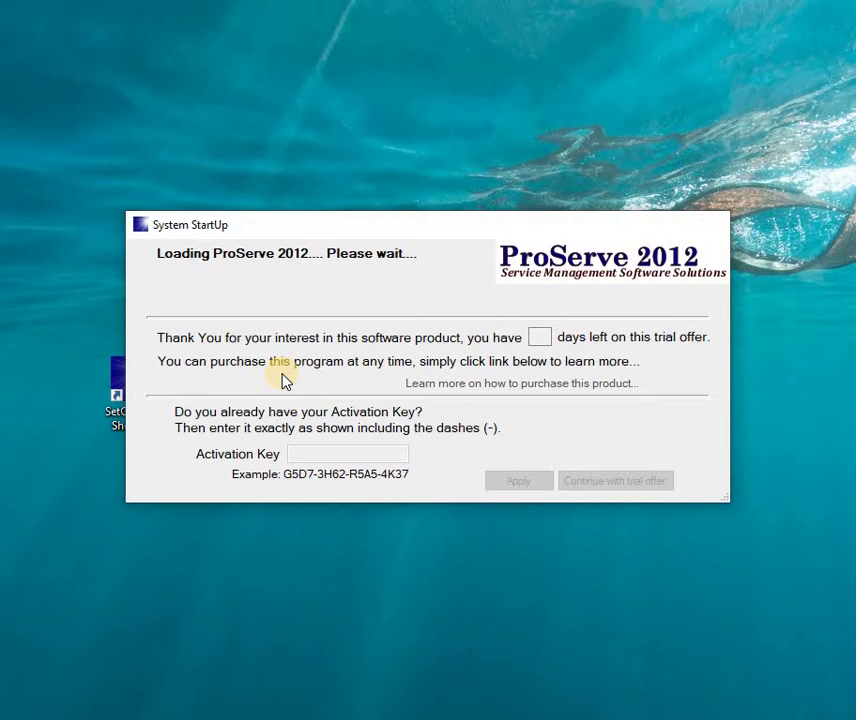
pyautogui.press('Tab')
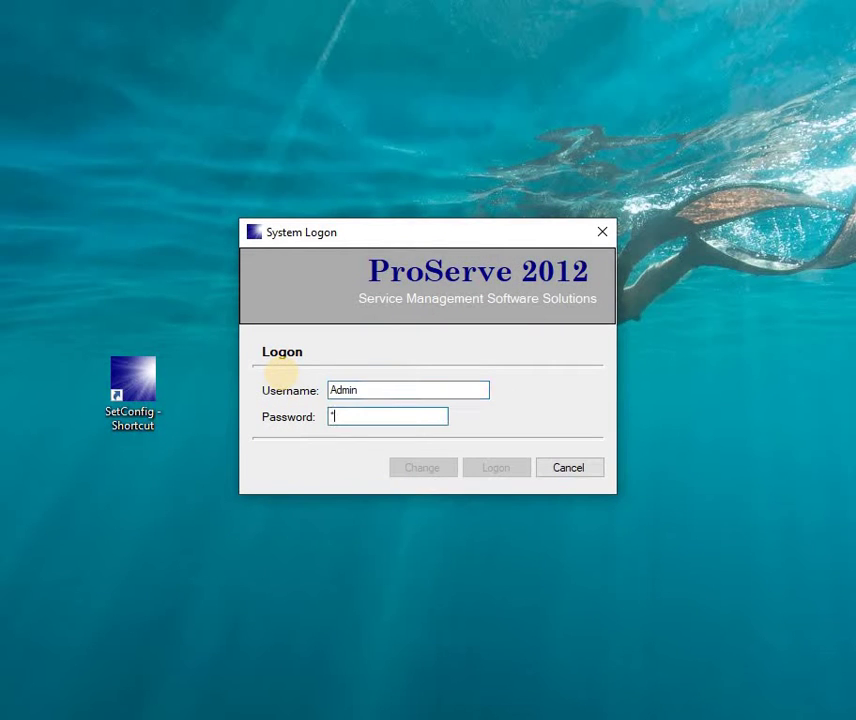
pyautogui.write('*****')
pyautogui.press('Return')
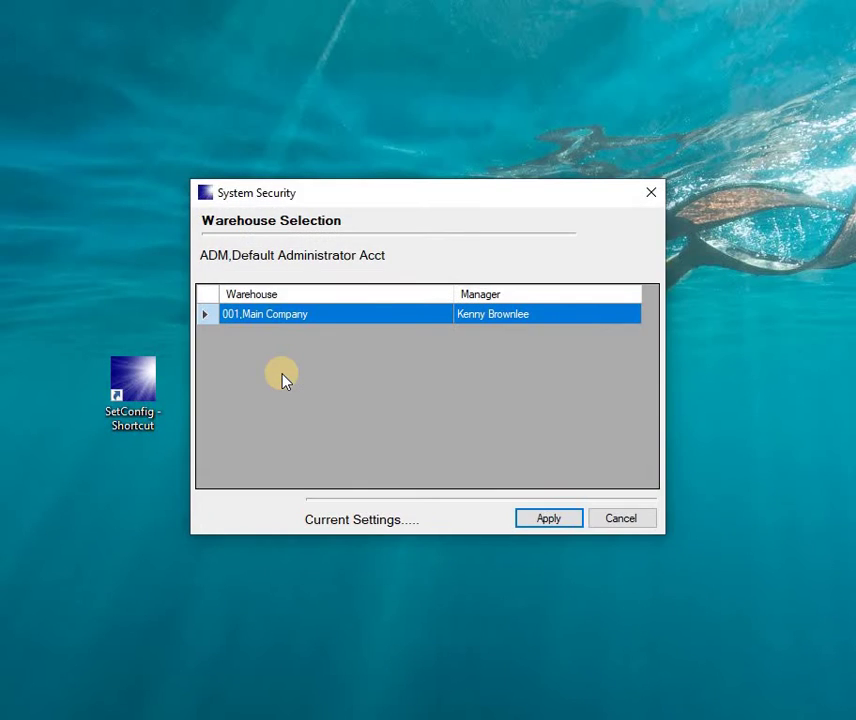
pyautogui.press('Return')
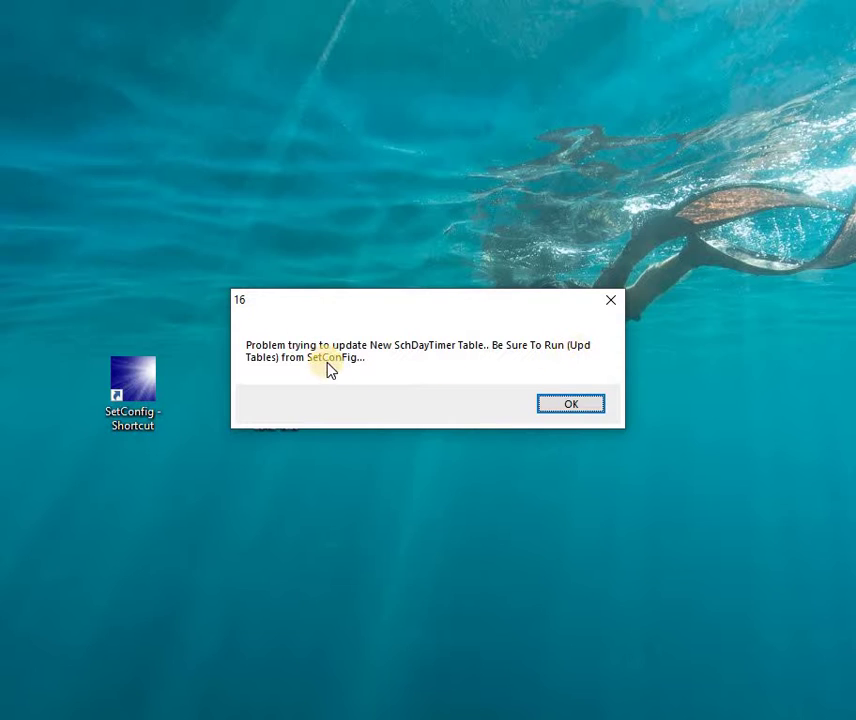
pyautogui.click(568, 407)
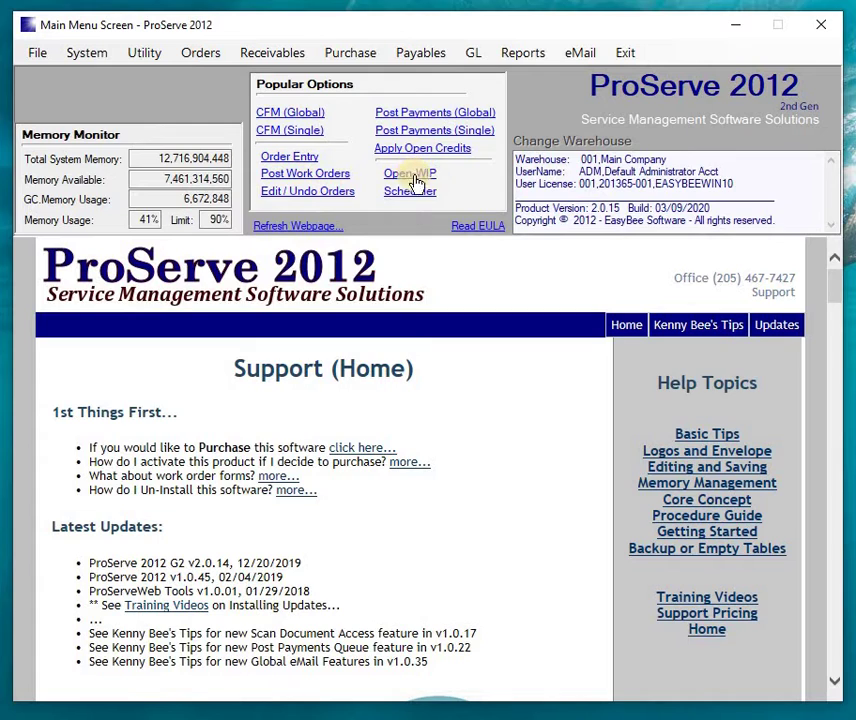
# Step: Open the Scheduler, try to open the Wednesday, March 11, 2020 schedule details, and close the Scheduler
pyautogui.click(409, 195)
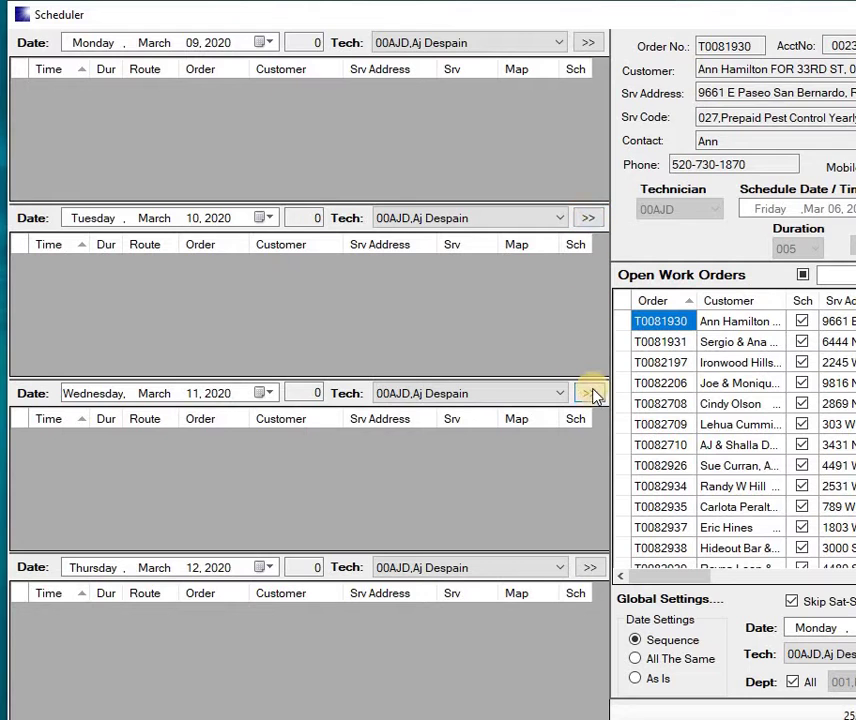
pyautogui.click(590, 394)
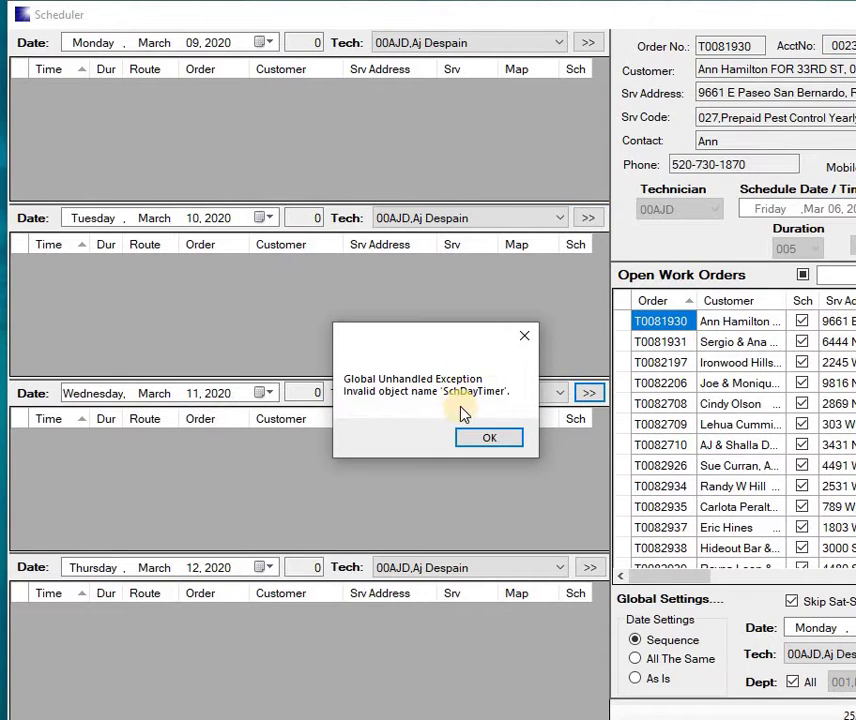
pyautogui.click(477, 441)
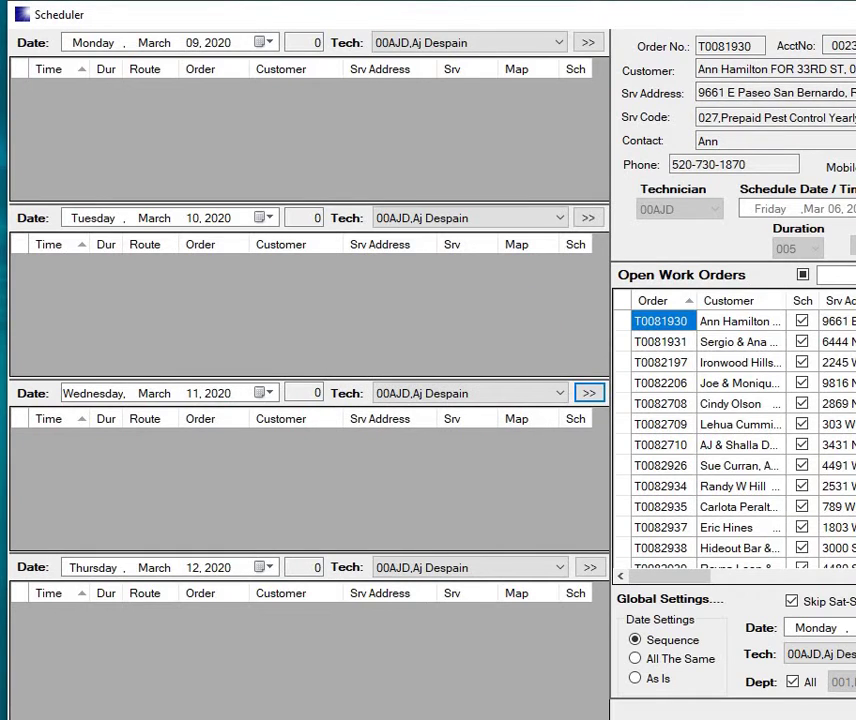
pyautogui.hotkey('alt', 'F4')
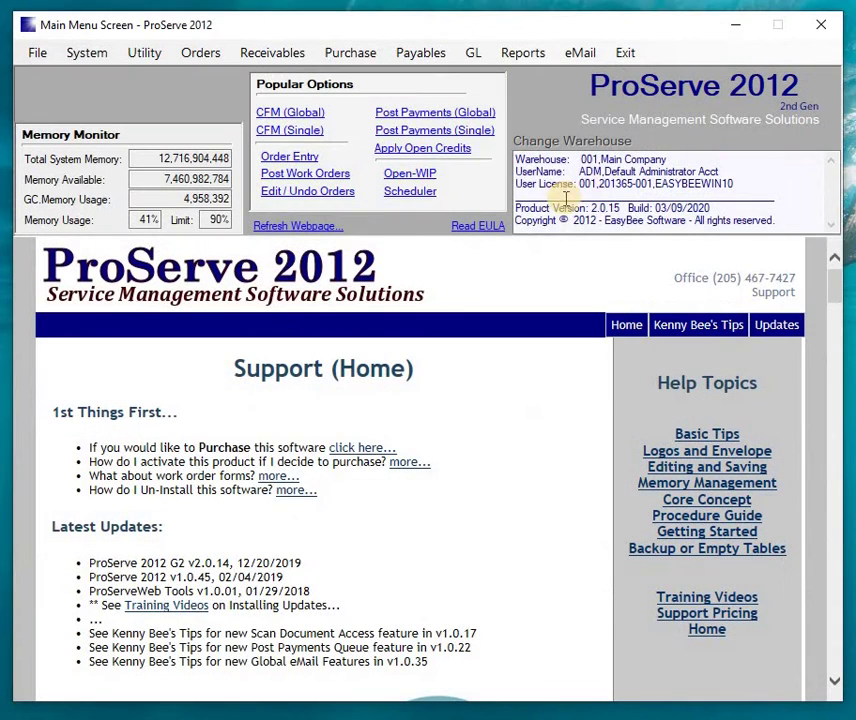
# Step: Exit ProServe 2012 and return to the desktop shortcuts
pyautogui.click(815, 30)
pyautogui.click(152, 385)
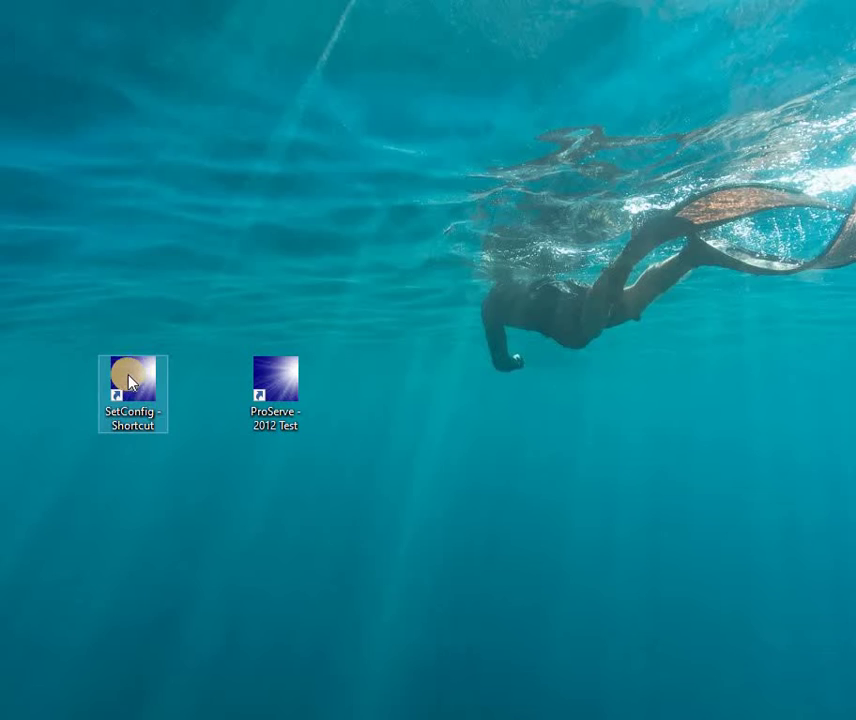
pyautogui.click(143, 333)
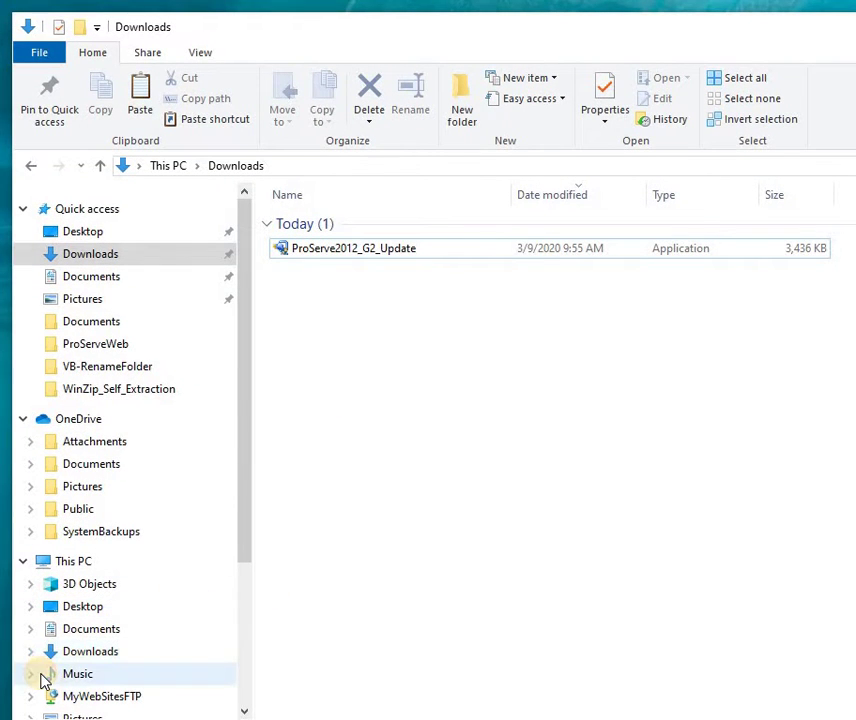
# Step: Locate the SetConfig application in D:\MySqlEasyBee\ProServe2012 and examine its Send to option for making a shortcut
pyautogui.moveTo(246, 449); pyautogui.dragTo(246, 590)
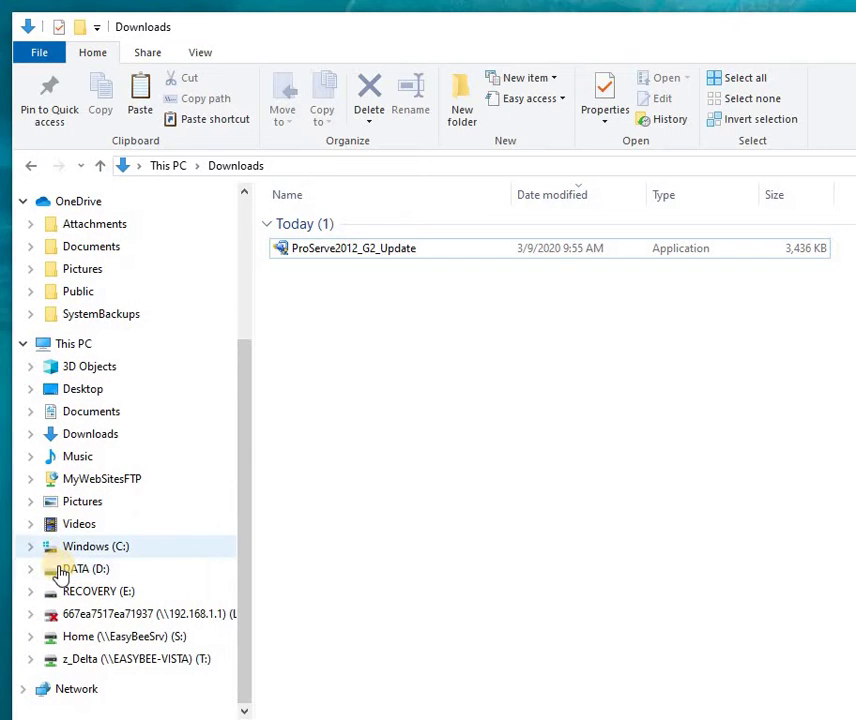
pyautogui.click(61, 576)
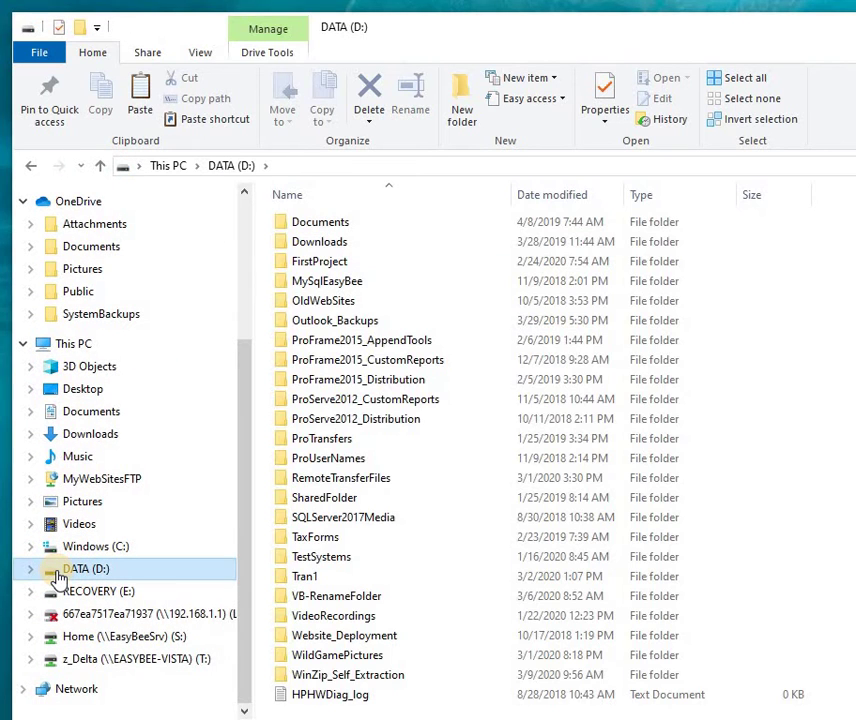
pyautogui.doubleClick(282, 283)
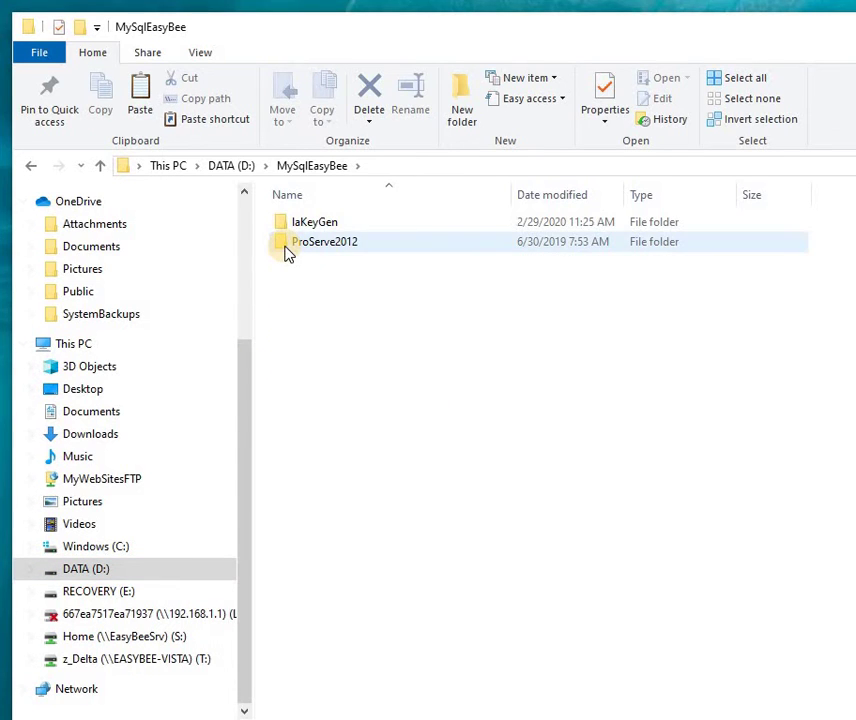
pyautogui.click(285, 248)
pyautogui.doubleClick(285, 245)
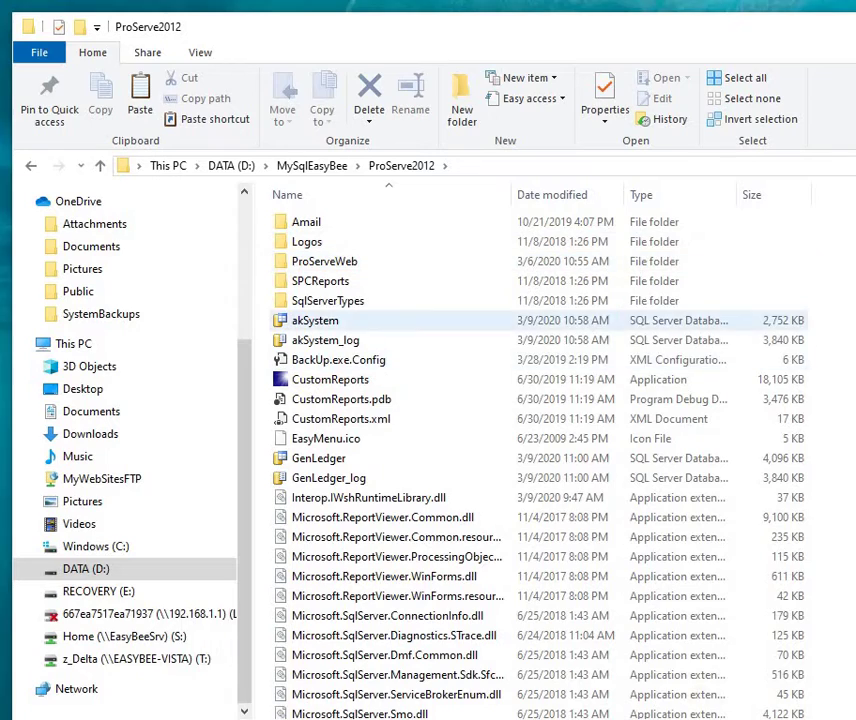
pyautogui.scroll(-9, 697, 711)
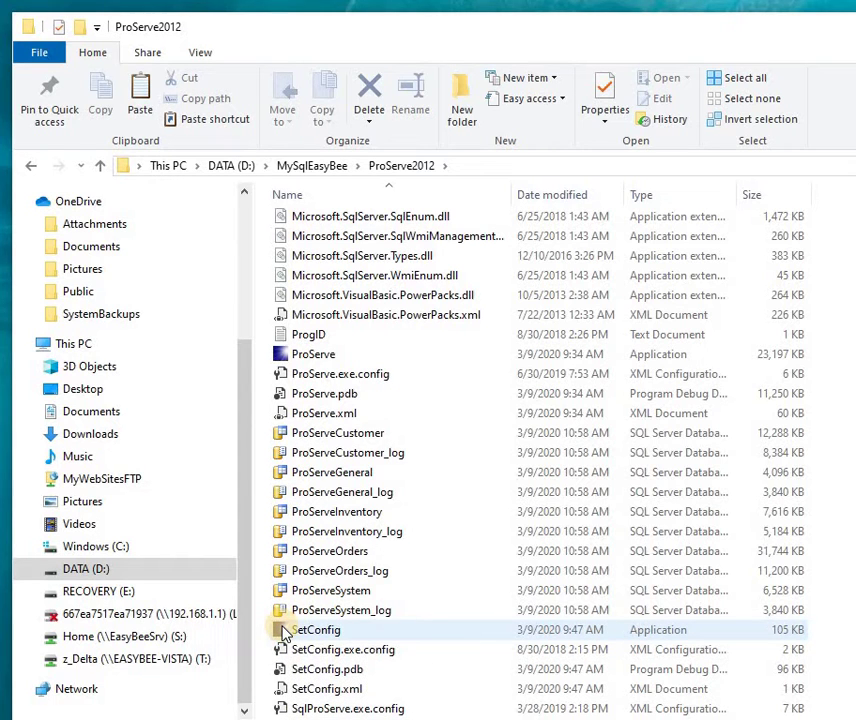
pyautogui.rightClick(284, 632)
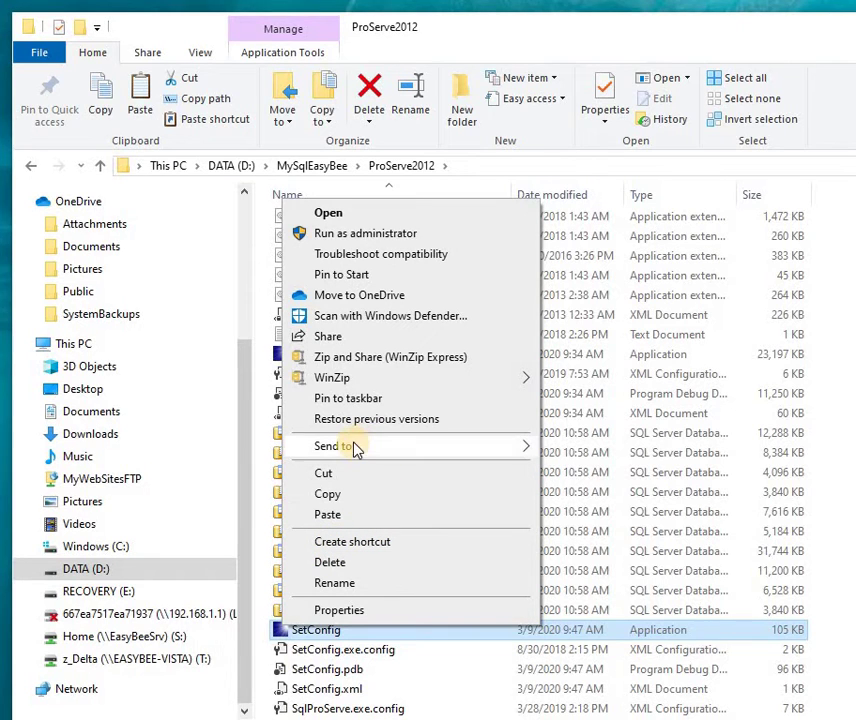
pyautogui.moveTo(354, 448)
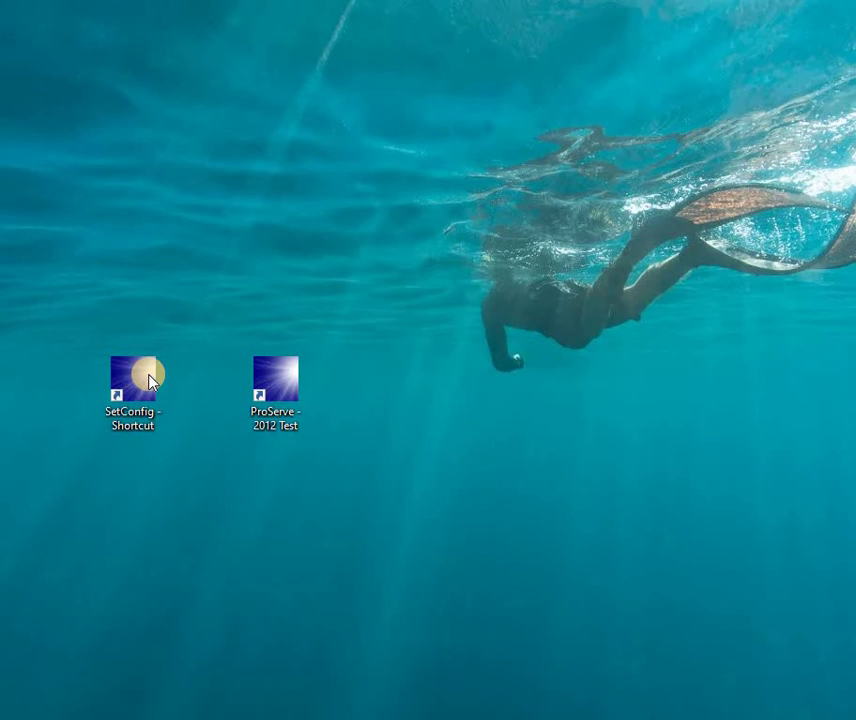
# Step: Launch SetConfig from its desktop shortcut and load the SQL Server instances running on the system
pyautogui.click(148, 379)
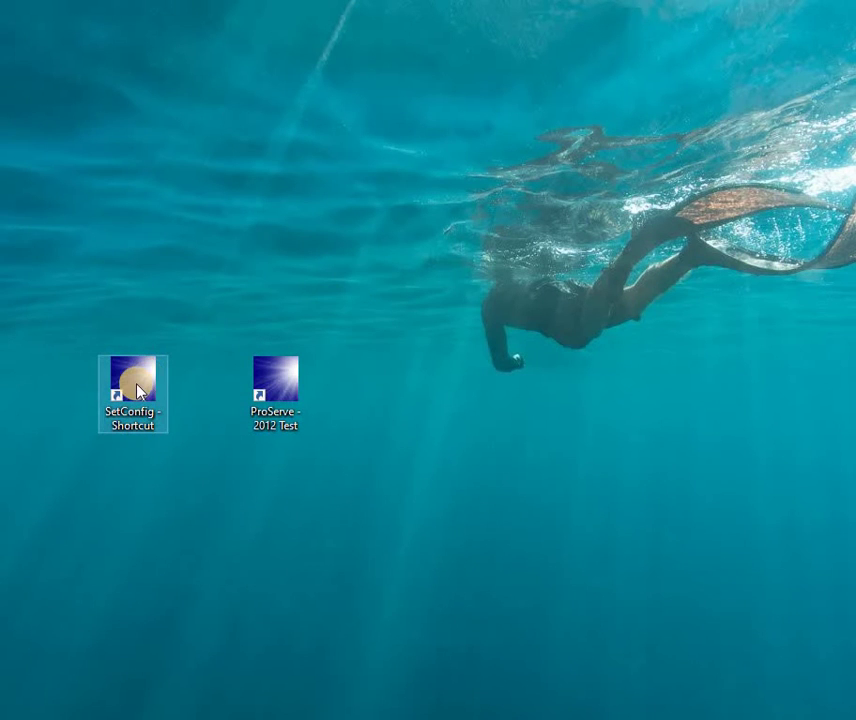
pyautogui.doubleClick(138, 391)
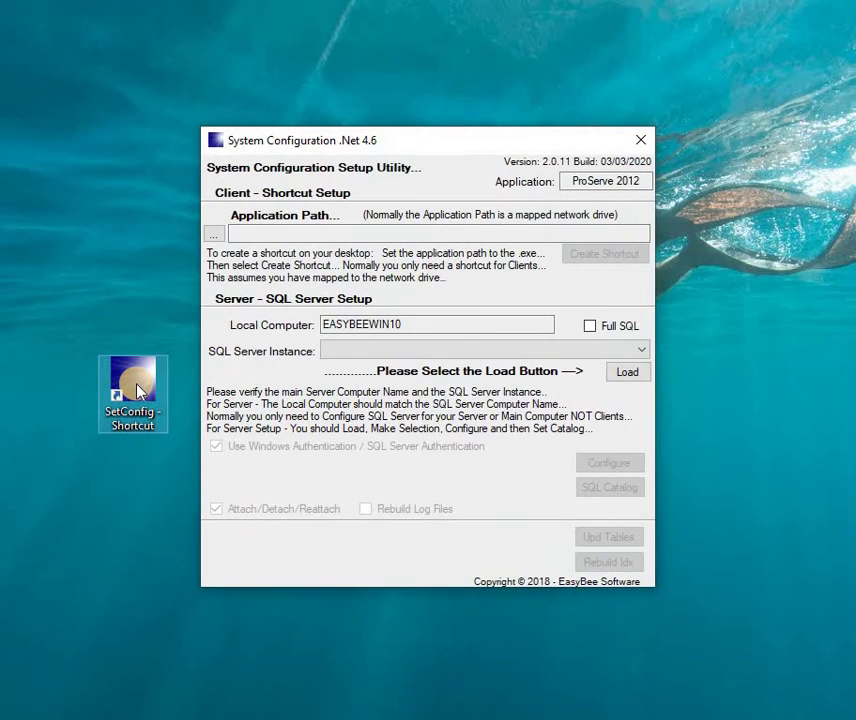
pyautogui.click(624, 376)
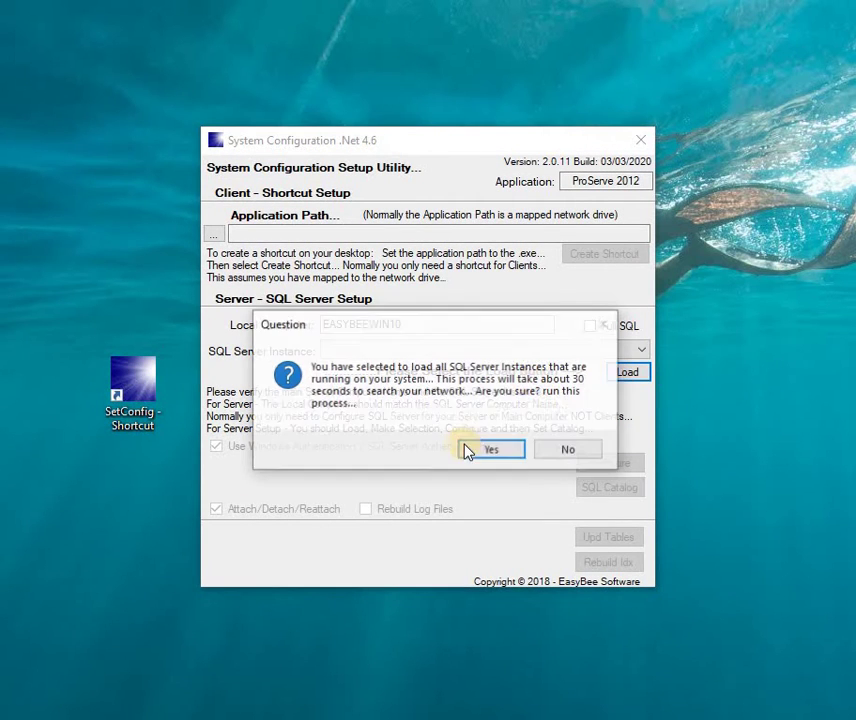
pyautogui.click(470, 457)
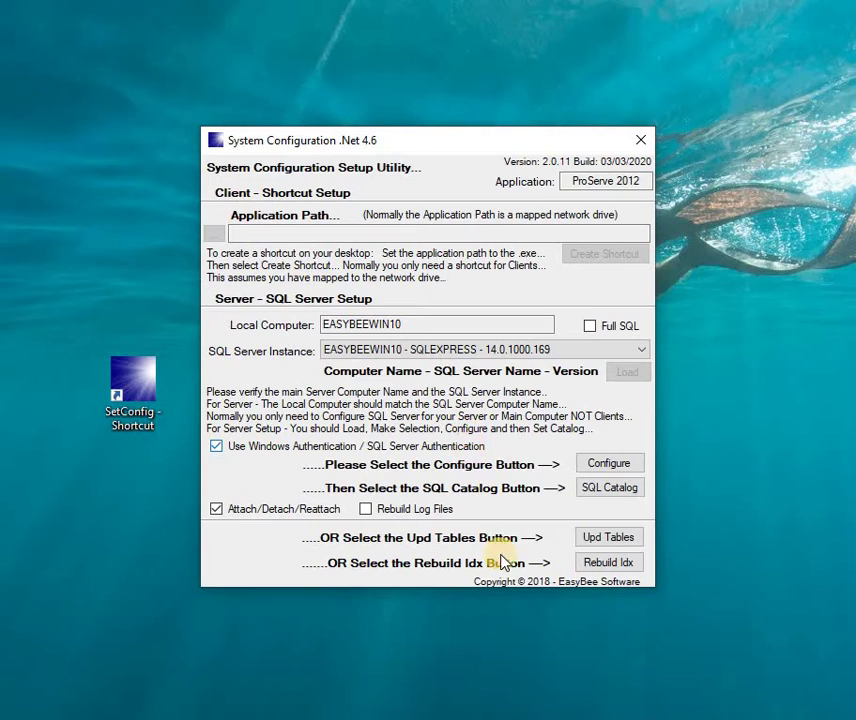
# Step: Update any new tables for all databases on the EASYBEEWIN10 - SQLEXPRESS server, then close the System Configuration utility
pyautogui.click(612, 538)
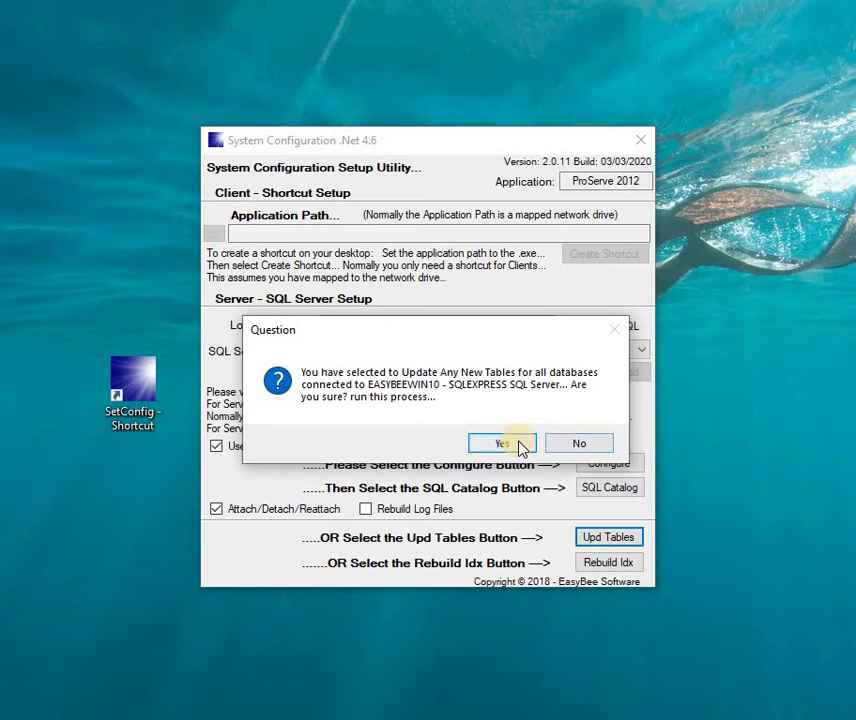
pyautogui.click(502, 443)
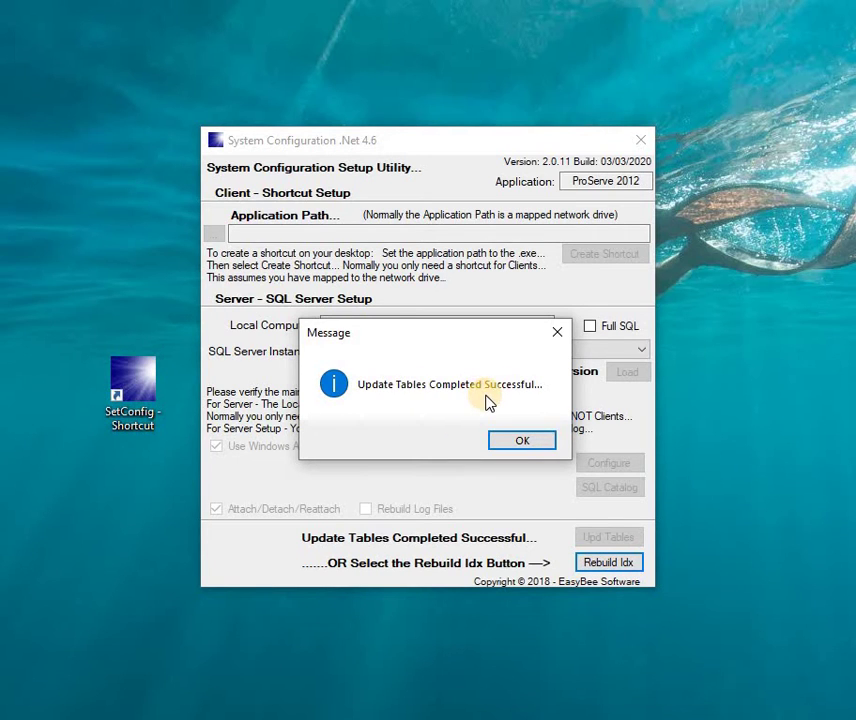
pyautogui.click(527, 444)
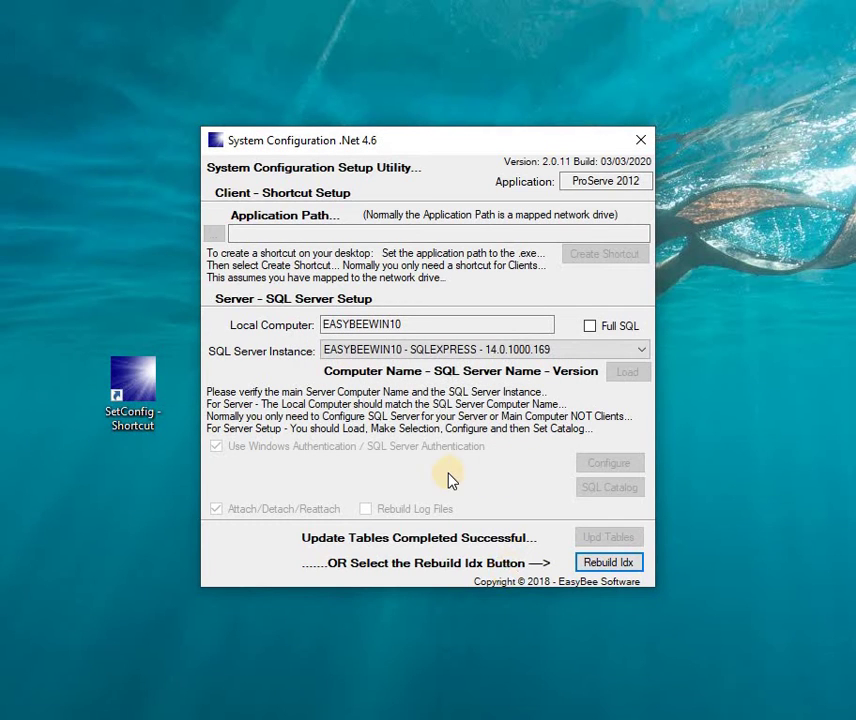
pyautogui.click(643, 145)
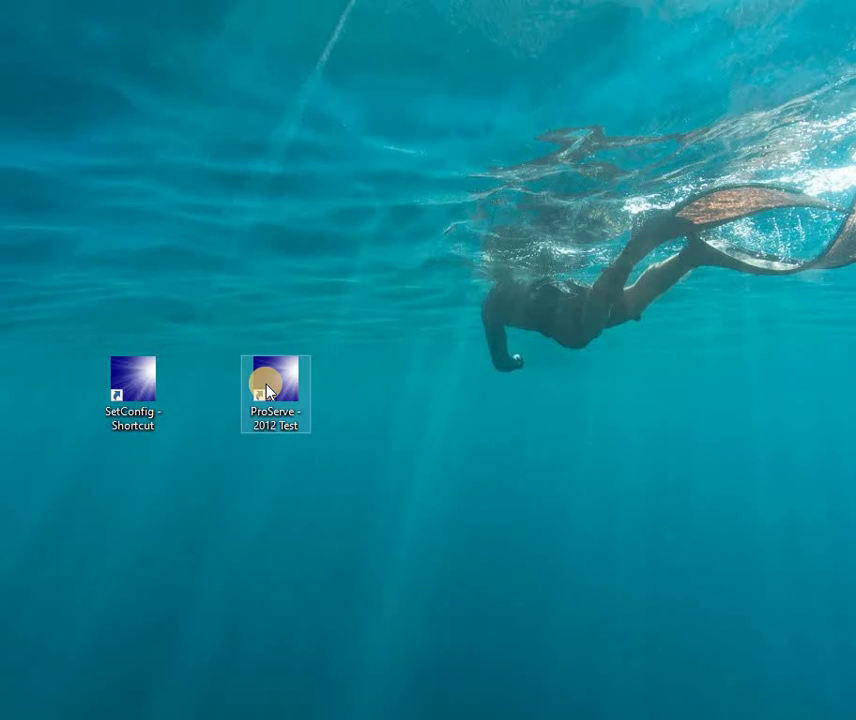
# Step: Launch ProServe - 2012 Test, log on as Admin with the account password, and apply the New SchDayTimer Table Update
pyautogui.doubleClick(268, 392)
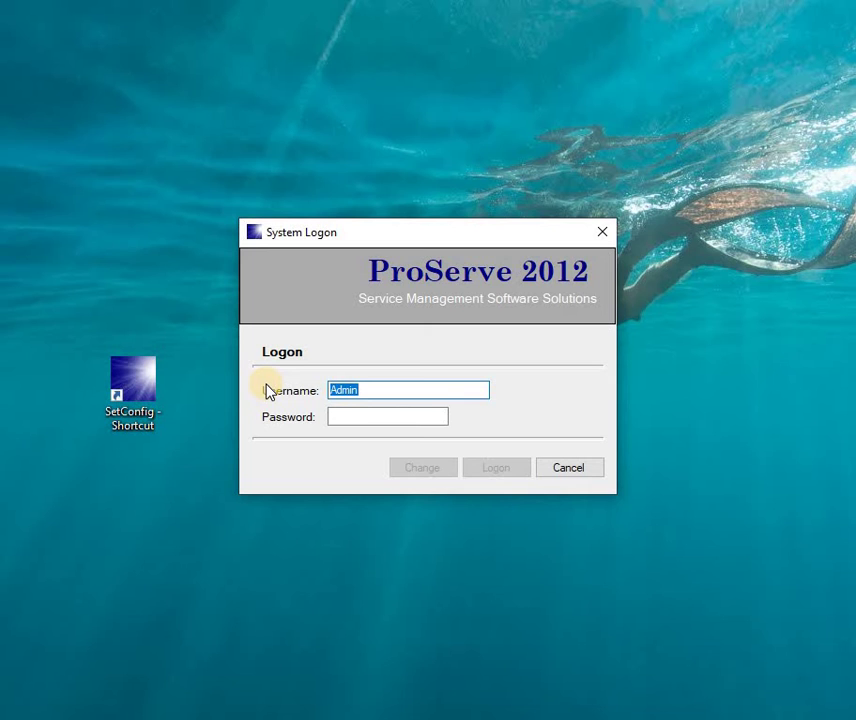
pyautogui.press('Tab')
pyautogui.write('*****')
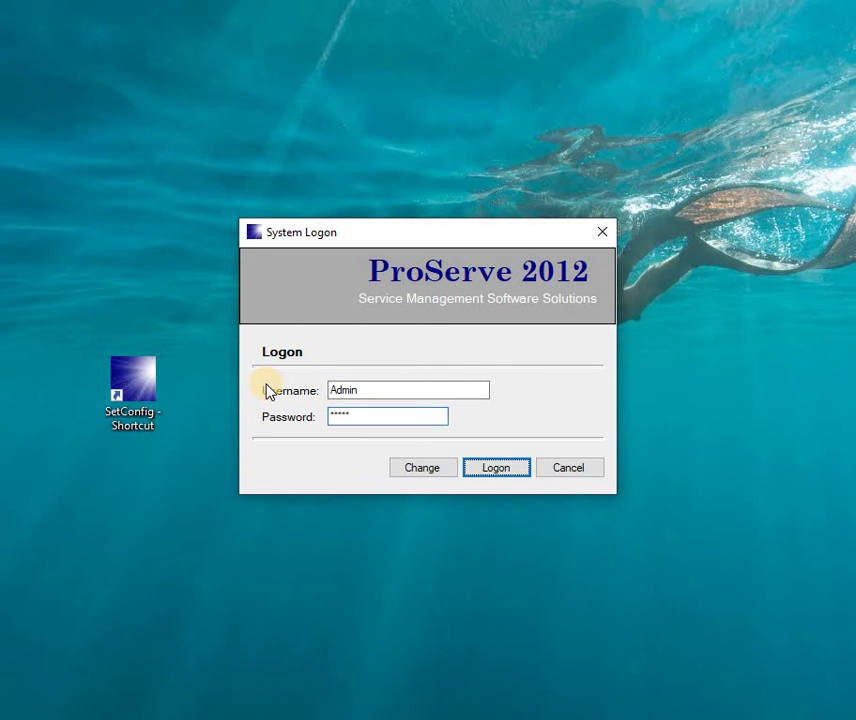
pyautogui.press('Return')
pyautogui.press('Return')
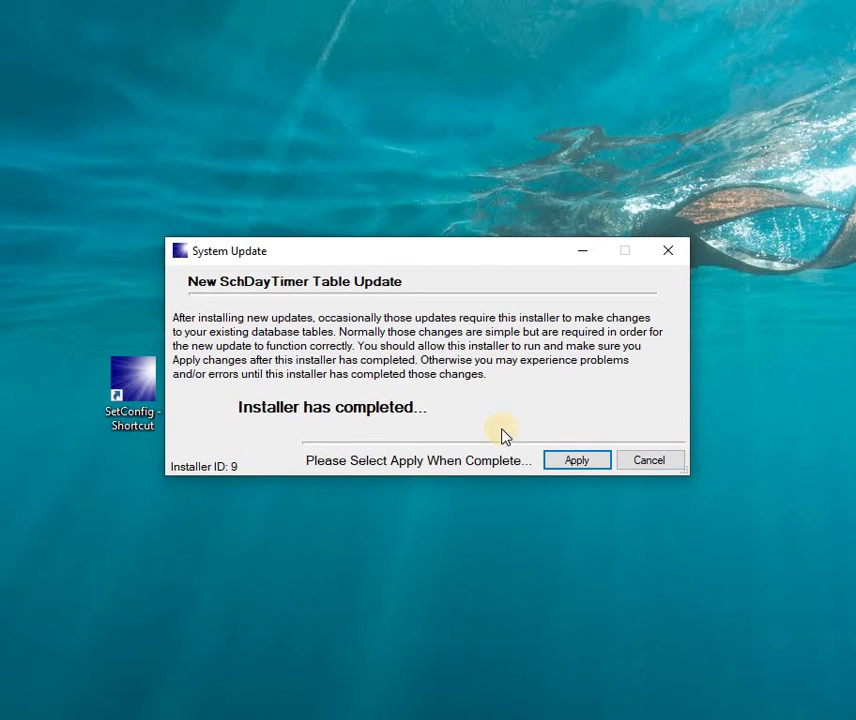
pyautogui.click(574, 464)
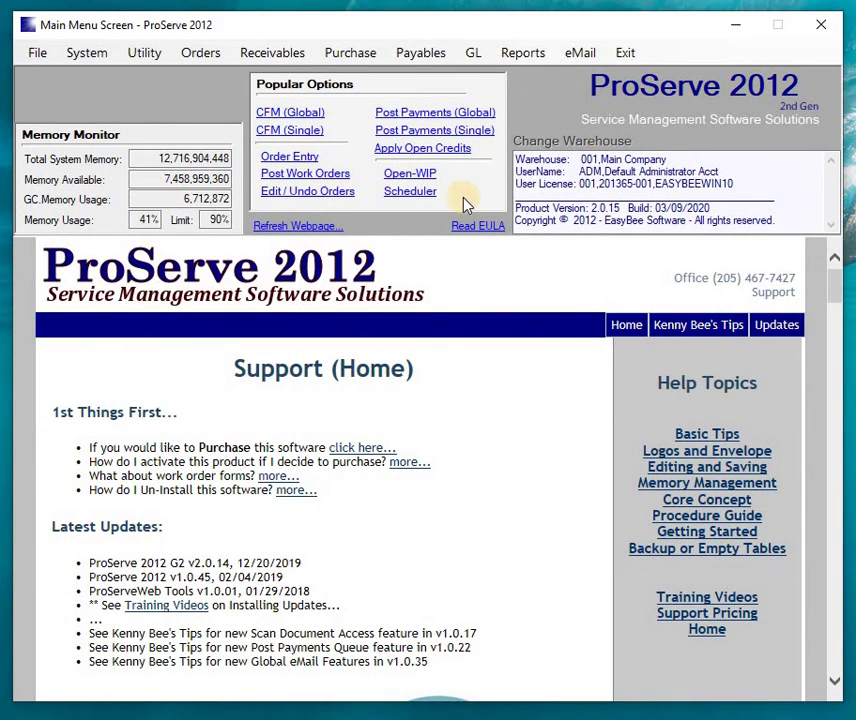
# Step: Open the Scheduler, view the Day-Timer for Tuesday, March 10, 2020, and return to the main menu
pyautogui.click(412, 192)
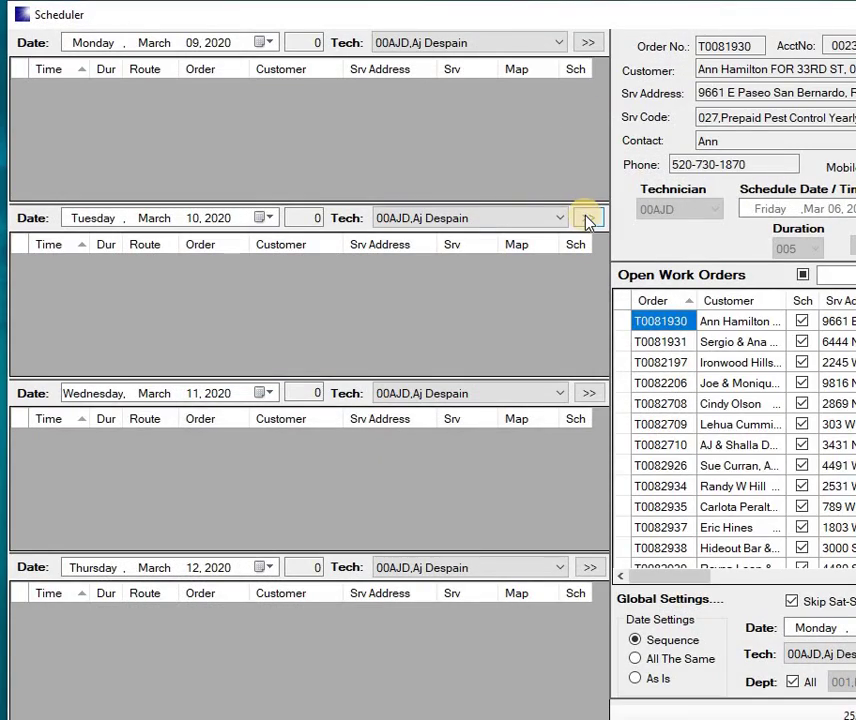
pyautogui.click(588, 220)
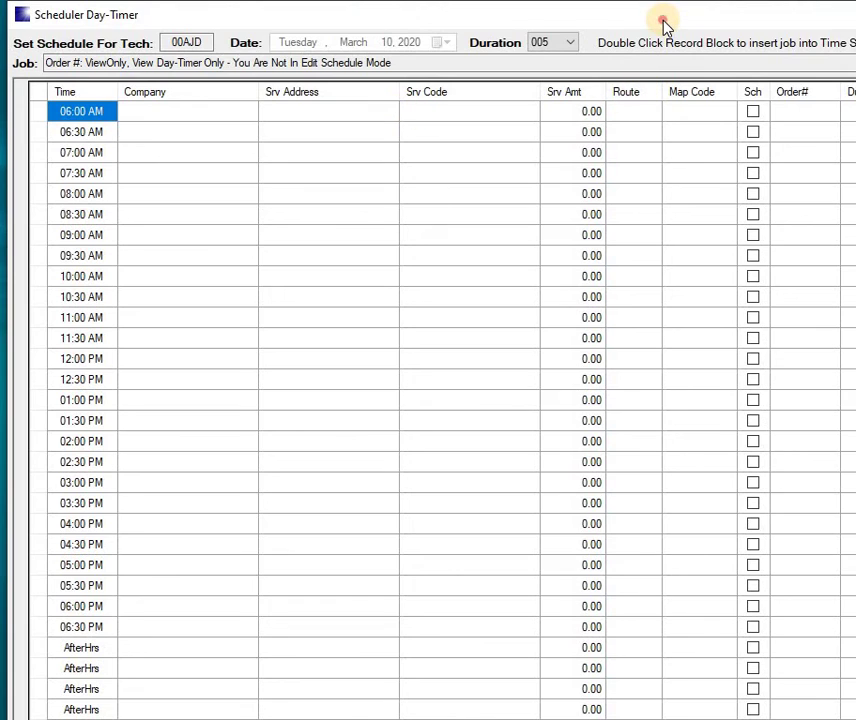
pyautogui.moveTo(665, 19)
pyautogui.mouseDown()
pyautogui.moveTo(579, 25)
pyautogui.moveTo(600, 36)
pyautogui.moveTo(686, 35)
pyautogui.moveTo(659, 18)
pyautogui.moveTo(658, 31)
pyautogui.mouseUp()
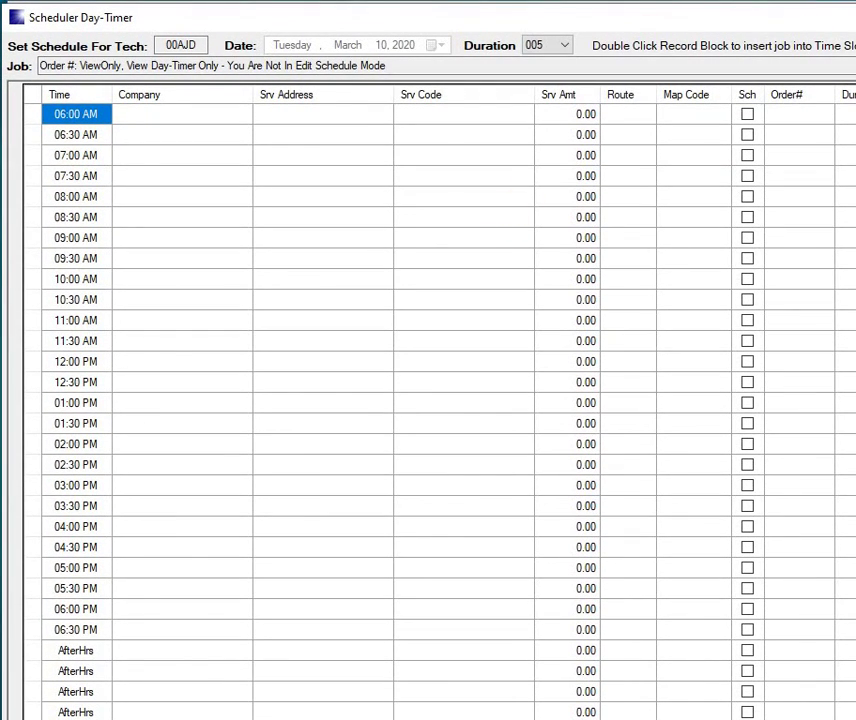
pyautogui.hotkey('alt', 'F4')
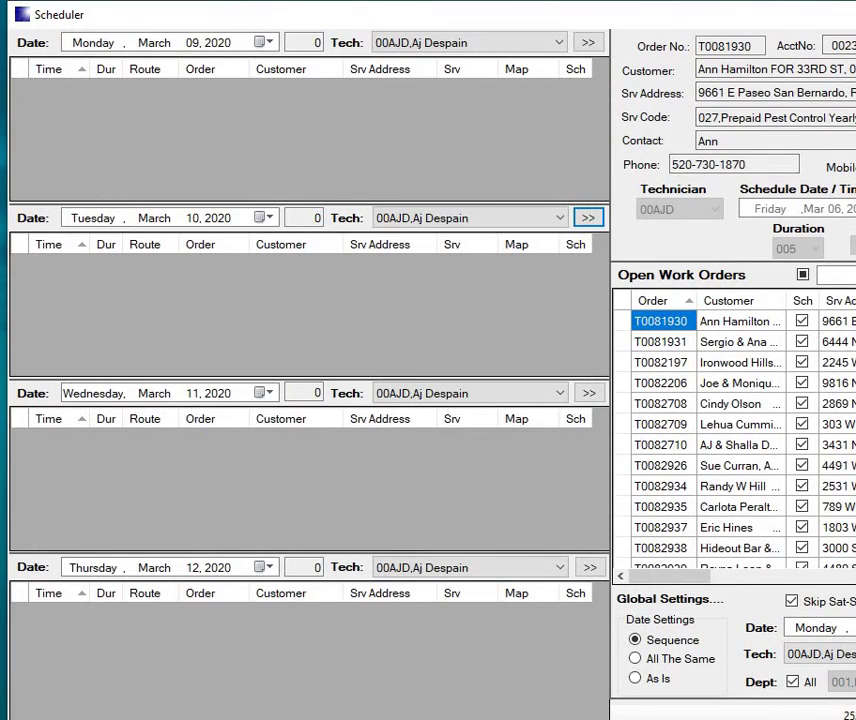
pyautogui.hotkey('alt', 'F4')
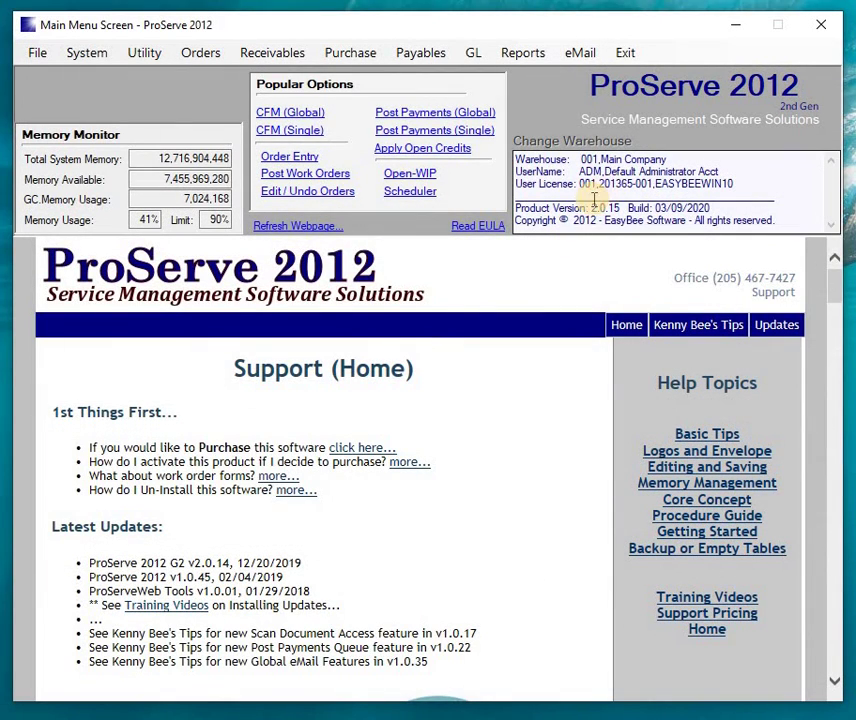